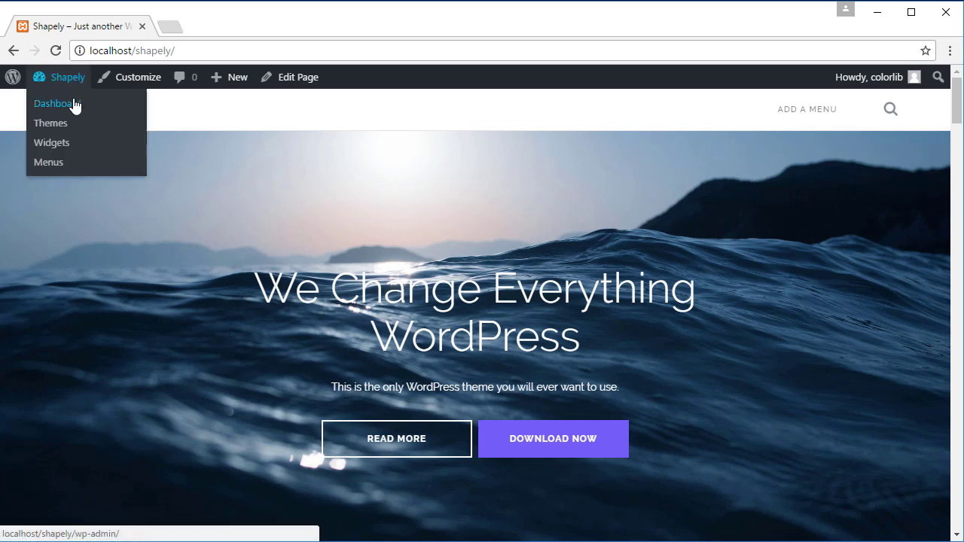
- Create a new page titled 'Default Page' and paste the lorem ipsum paragraphs into its body
{"action": "left_click", "coordinate": [73, 101]}
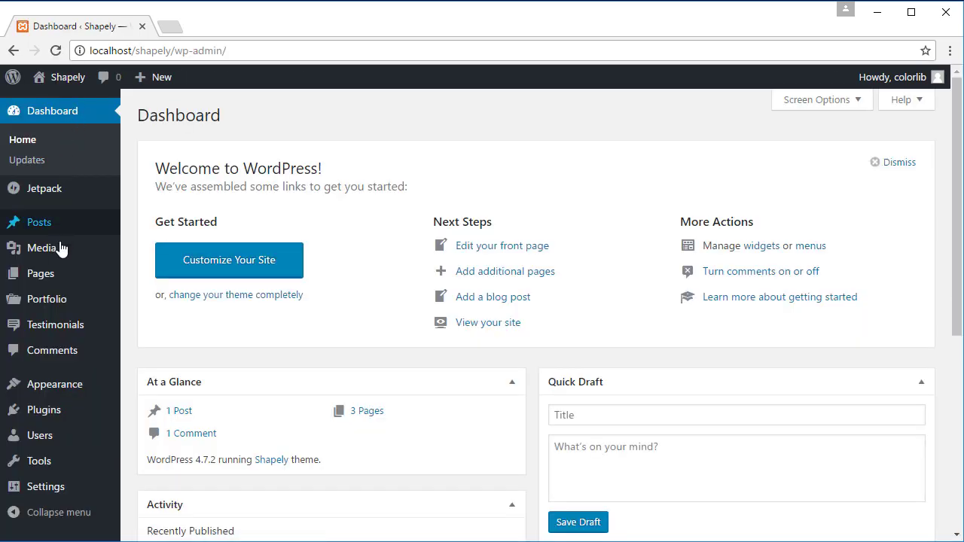
{"action": "mouse_move", "coordinate": [58, 271]}
{"action": "left_click", "coordinate": [144, 296]}
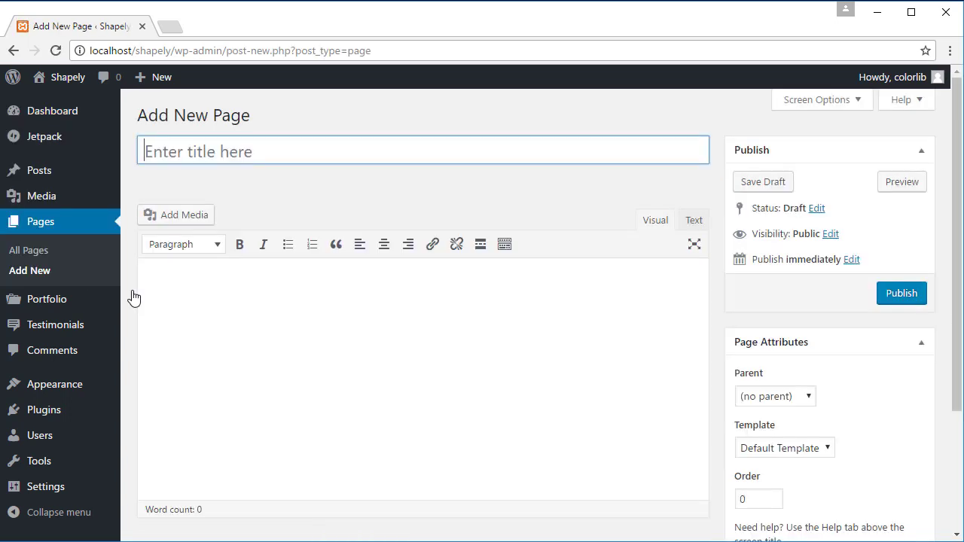
{"action": "left_click", "coordinate": [181, 155]}
{"action": "type", "text": "Defaul"}
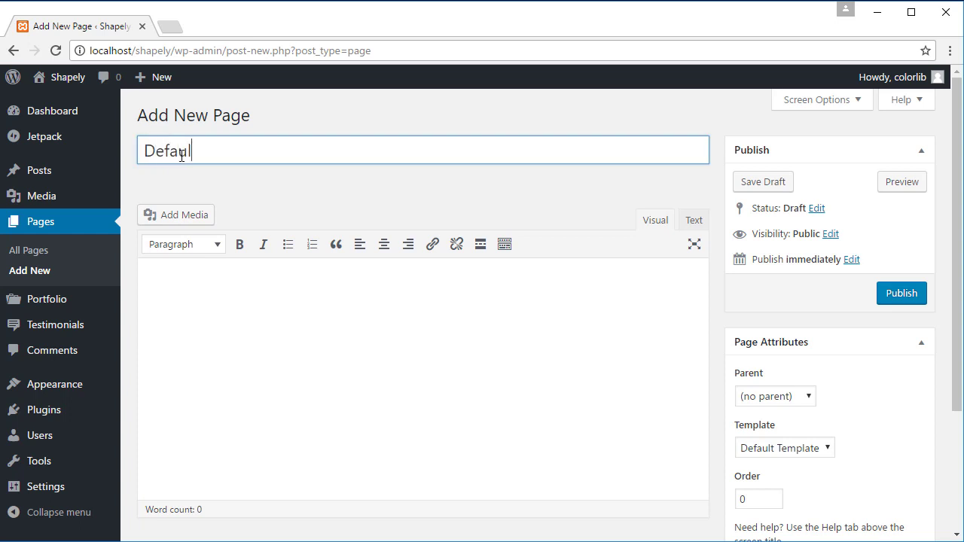
{"action": "type", "text": "t Page"}
{"action": "left_click", "coordinate": [248, 293]}
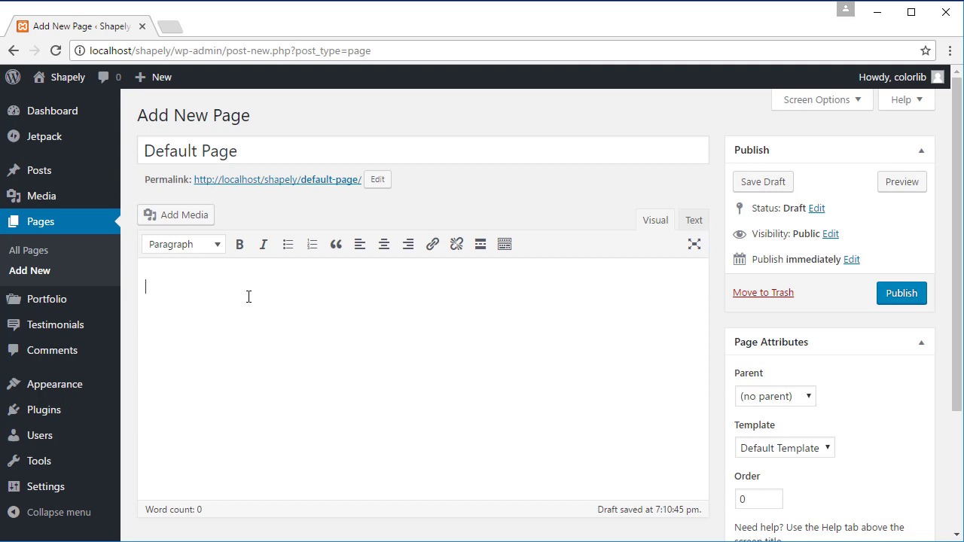
{"action": "type", "text": "Lorem ipsum dolor sit amet, consectetur adipisicing elit. Impedit blanditiis dolore aspernatur sit optio nostrum sapiente nulla sed fuga mollitia error, placeat quibusdam nihil quos, adipisci similique distinctio ratione beatae. Reiciendis corporis, adipisci perspiciatis at, obcaecati, illum rerum quis tenetur fugiat vitae eveniet delectus esse odio dolores eos soluta optio excepturi quisquam harum ipsum dolor dolore quaerat! Tenetur, tempora, delectus. Odio expedita eum eaque nihil non rem, alias dolores minima accusamus? Asperiores consectetur nesciunt libero optio necessitatibus sapiente, sed et, doloremque in ut beatae pariatur sit harum excepturi voluptas ratione. Eligendi deserunt a ipsa, quis ut similique unde at odio rem possimus nulla itaque et aperiam, dolores corporis quo debitis, nobis mollitia. Rerum quia obcaecati veniam aut tenetur aspernatur omnis! Aliquid quasi ipsum vel, exercitationem nisi, asperiores iure maiores, obcaecati dignissimos cum rem. Aliquam ab beatae, perspiciatis incidunt. Incidunt illo autem, magni fugiat nihil voluptates assumenda et molestiae corrupti! Debitis."}
- Set the stormy sea photo as the page's featured image
{"action": "scroll", "coordinate": [685, 400], "scroll_direction": "down", "scroll_amount": 3}
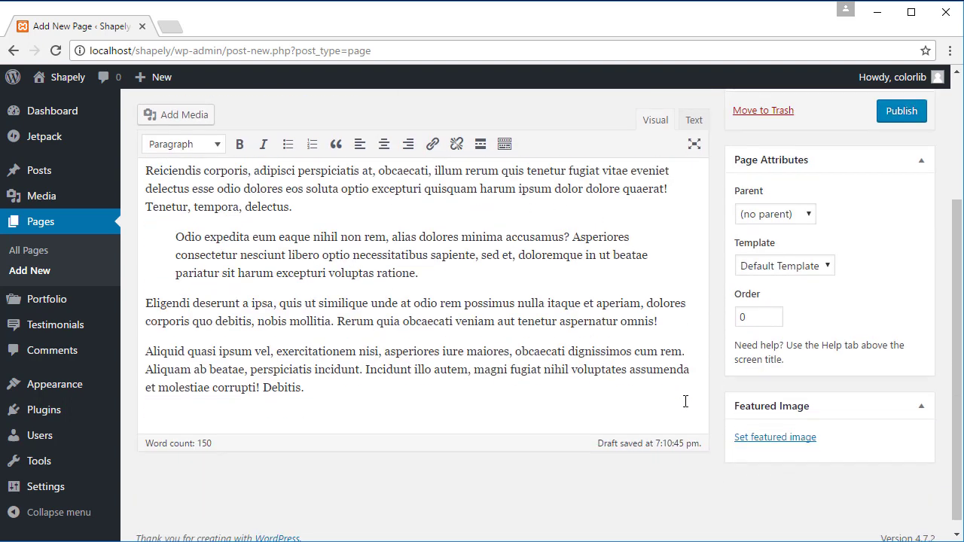
{"action": "left_click", "coordinate": [774, 430]}
{"action": "scroll", "coordinate": [658, 385], "scroll_direction": "down", "scroll_amount": 3}
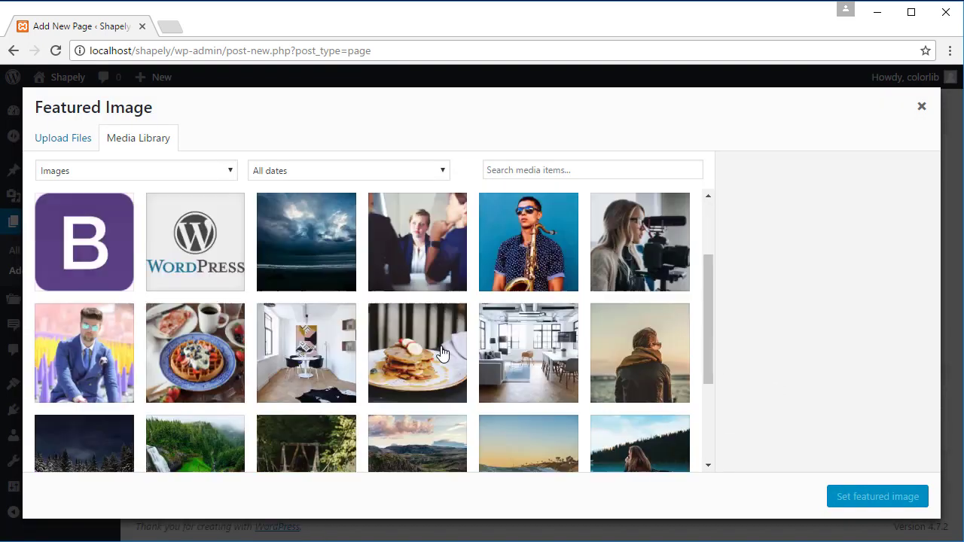
{"action": "left_click", "coordinate": [319, 241]}
{"action": "left_click", "coordinate": [878, 497]}
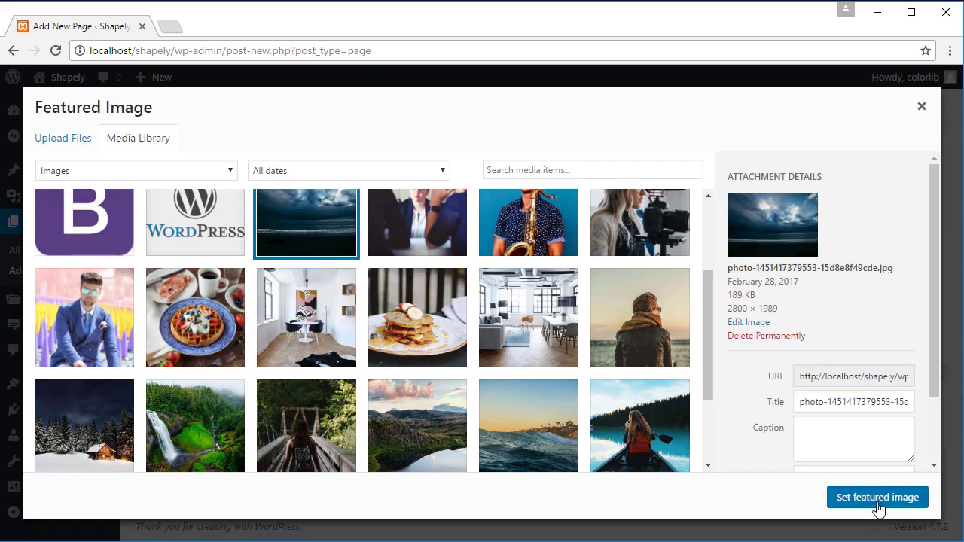
{"action": "scroll", "coordinate": [866, 493], "scroll_direction": "up", "scroll_amount": 3}
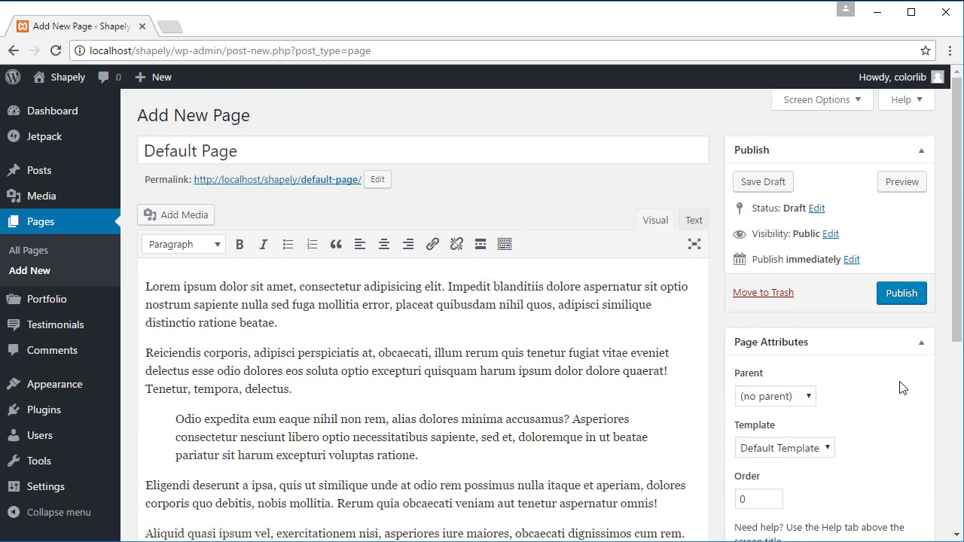
- Publish the Default Page and scroll through it live at /default-page/
{"action": "left_click", "coordinate": [898, 298]}
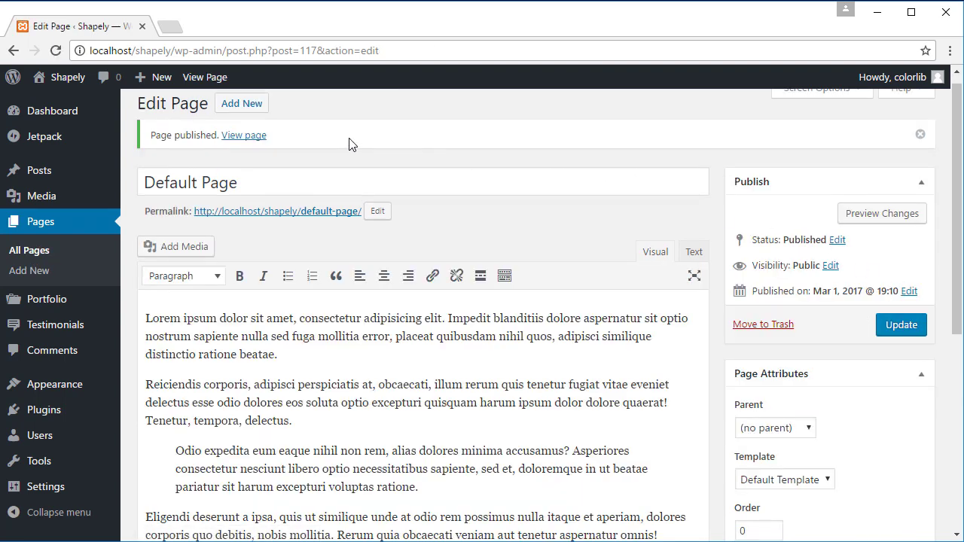
{"action": "left_click", "coordinate": [261, 140]}
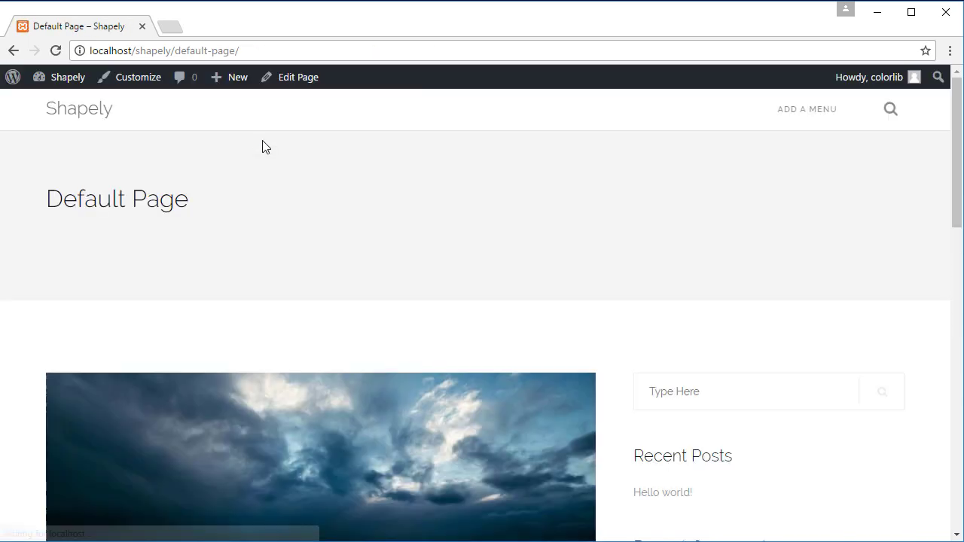
{"action": "left_click_drag", "start_coordinate": [956, 169], "coordinate": [962, 362]}
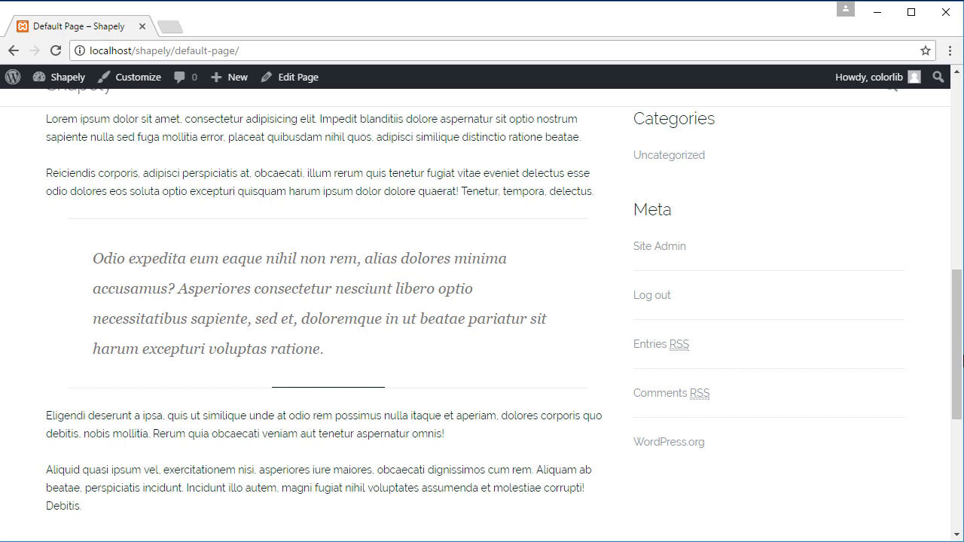
{"action": "mouse_move", "coordinate": [226, 89]}
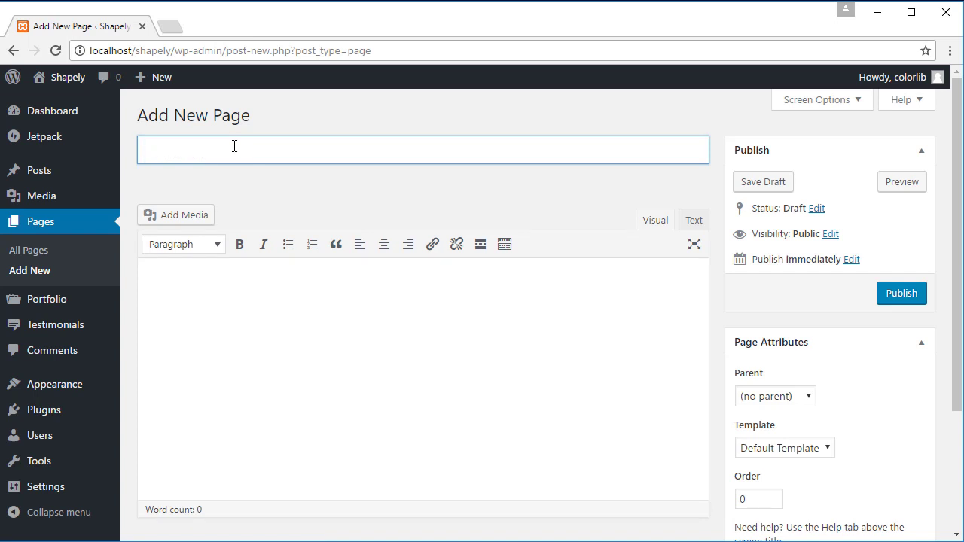
- Title the new page 'Full Width' and paste the lorem ipsum paragraphs into its body
{"action": "type", "text": "Full Width"}
{"action": "key", "text": "Tab"}
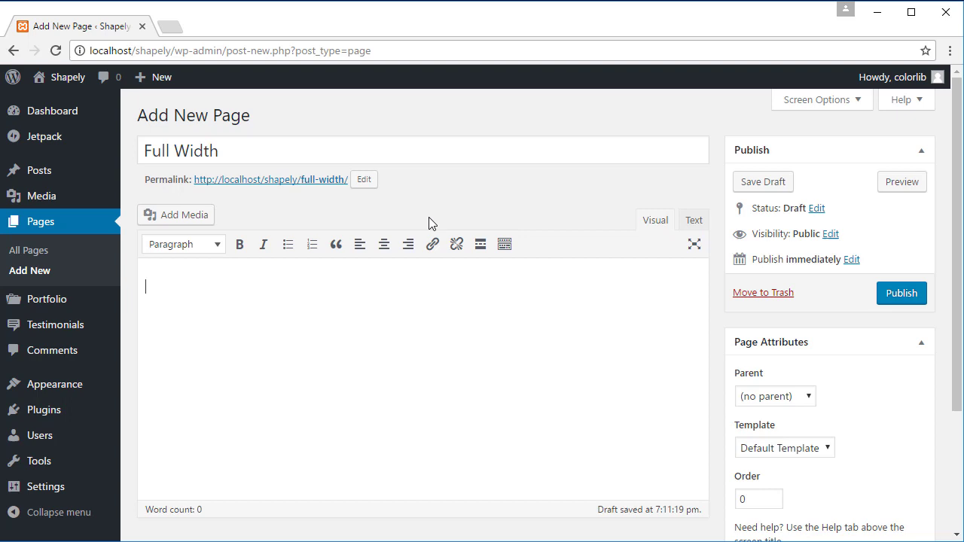
{"action": "type", "text": "Lorem ipsum dolor sit amet, consectetur adipisicing elit. Impedit blanditiis dolore aspernatur sit optio nostrum sapiente nulla sed fuga mollitia error, placeat quibusdam nihil quos, adipisci similique distinctio ratione beatae.  Reiciendis corporis, adipisci perspiciatis at, obcaecati, illum rerum quis tenetur fugiat vitae eveniet delectus esse odio dolores eos soluta optio excepturi quisquam harum ipsum dolor dolore quaerat! Tenetur, tempora, delectus.  Odio expedita eum eaque nihil non rem, alias dolores minima accusamus? Asperiores consectetur nesciunt libero optio necessitatibus sapiente, sed et, doloremque in ut beatae pariatur sit harum excepturi voluptas ratione.  Eligendi deserunt a ipsa, quis ut similique unde at odio rem possimus nulla itaque et aperiam, dolores corporis quo debitis, nobis mollitia. Rerum quia obcaecati veniam aut tenetur aspernatur omnis!  Aliquid quasi ipsum vel, exercitationem nisi, asperiores iure maiores, obcaecati dignissimos cum rem. Aliquam ab beatae, perspiciatis incidunt. Incidunt illo autem, magni fugiat nihil voluptates assumenda et molestiae corrupti! Debitis."}
- Set the office interior photo as the page's featured image
{"action": "scroll", "coordinate": [841, 433], "scroll_direction": "down", "scroll_amount": 1}
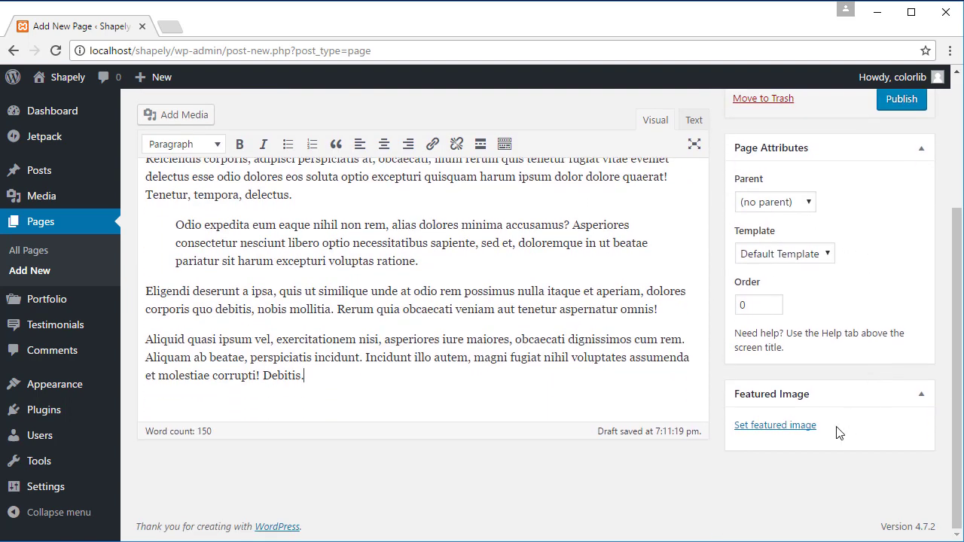
{"action": "left_click", "coordinate": [806, 435]}
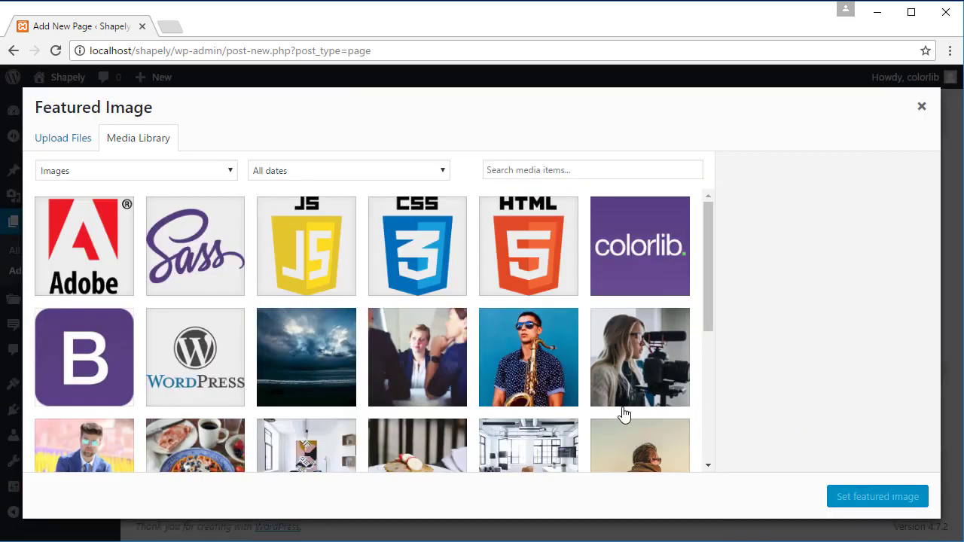
{"action": "scroll", "coordinate": [615, 407], "scroll_direction": "down", "scroll_amount": 2}
{"action": "left_click", "coordinate": [557, 358]}
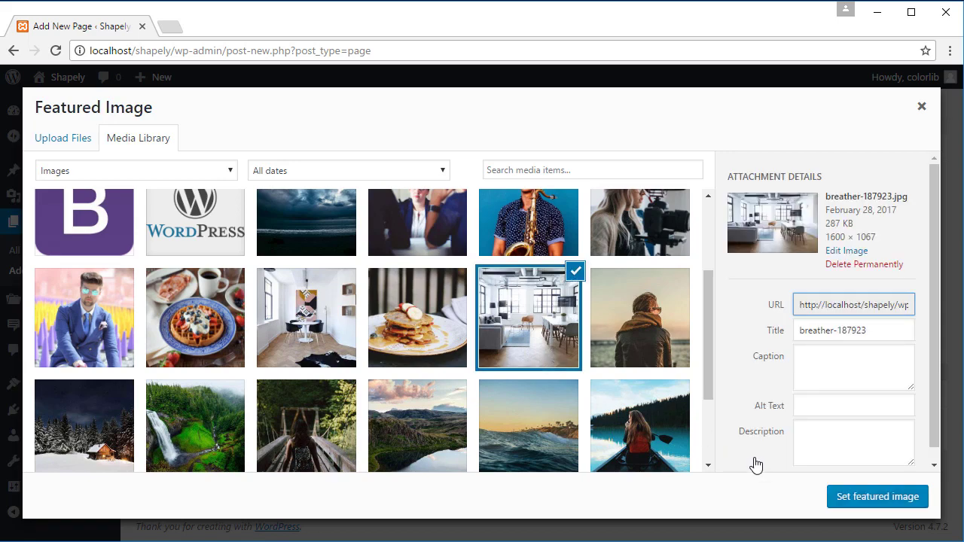
{"action": "left_click", "coordinate": [844, 497]}
{"action": "scroll", "coordinate": [850, 500], "scroll_direction": "up", "scroll_amount": 2}
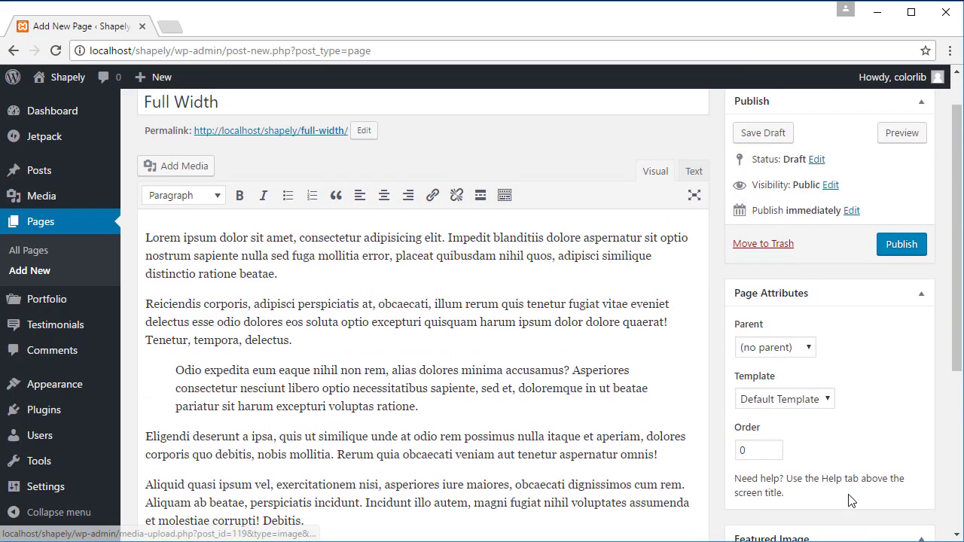
- Apply the Full Width page template
{"action": "left_click", "coordinate": [786, 404]}
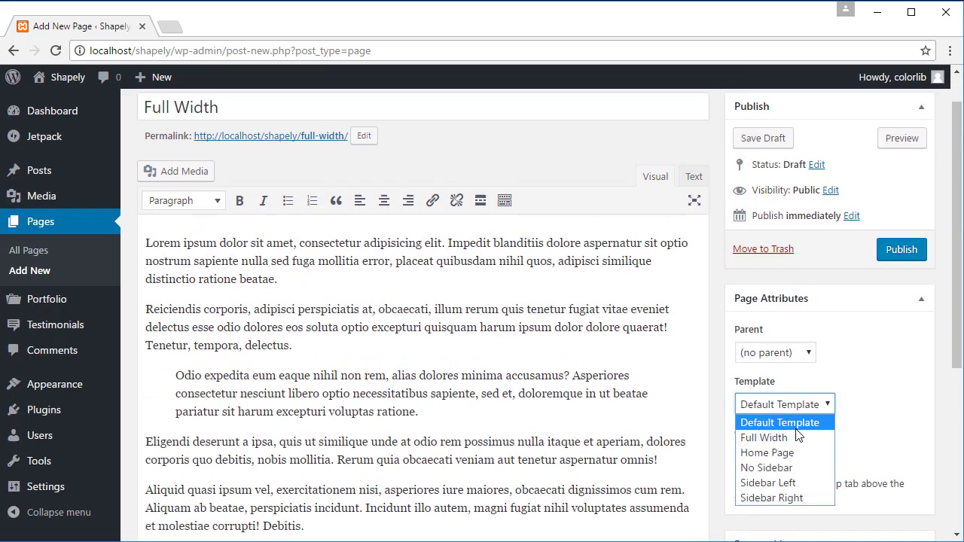
{"action": "left_click", "coordinate": [798, 437]}
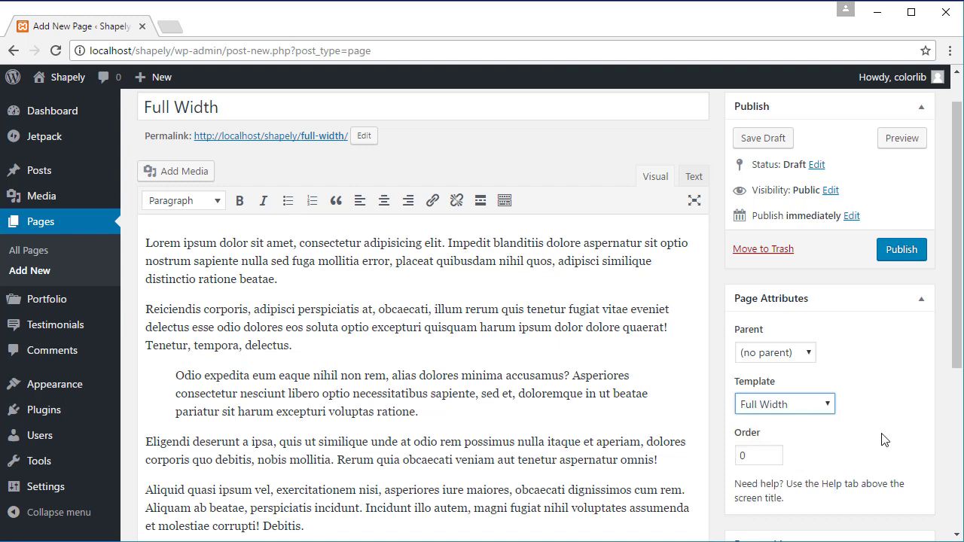
{"action": "scroll", "coordinate": [863, 283], "scroll_direction": "up", "scroll_amount": 1}
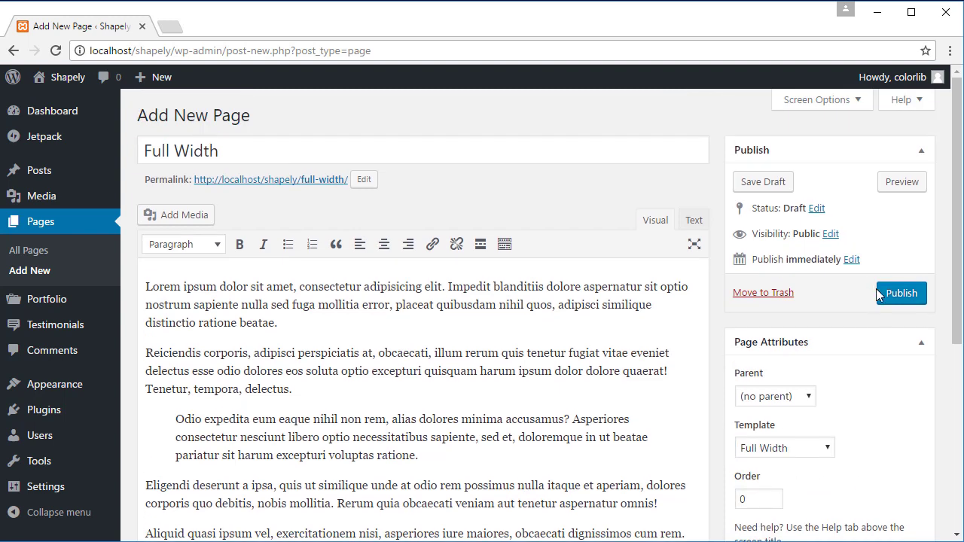
- Publish the Full Width page and scroll through it live at /full-width/
{"action": "left_click", "coordinate": [889, 297]}
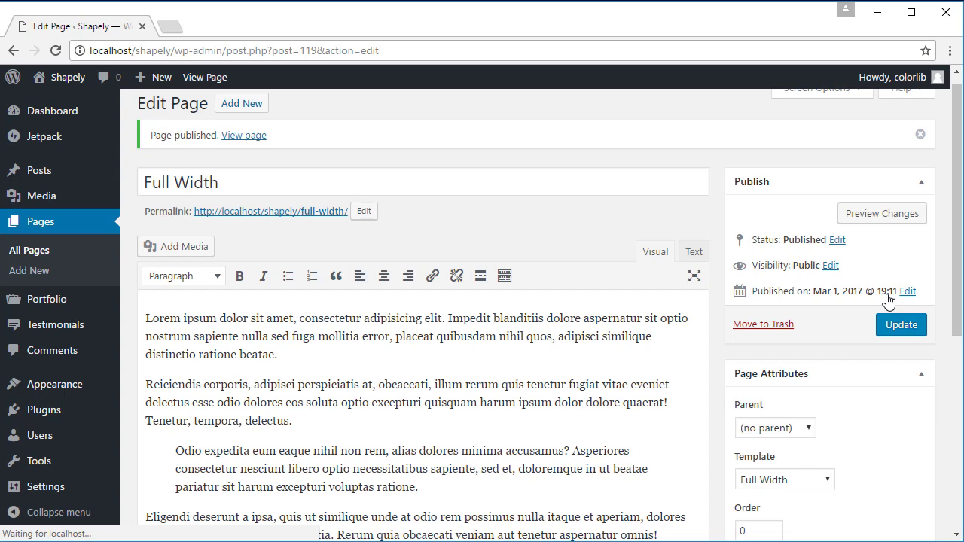
{"action": "left_click", "coordinate": [248, 138]}
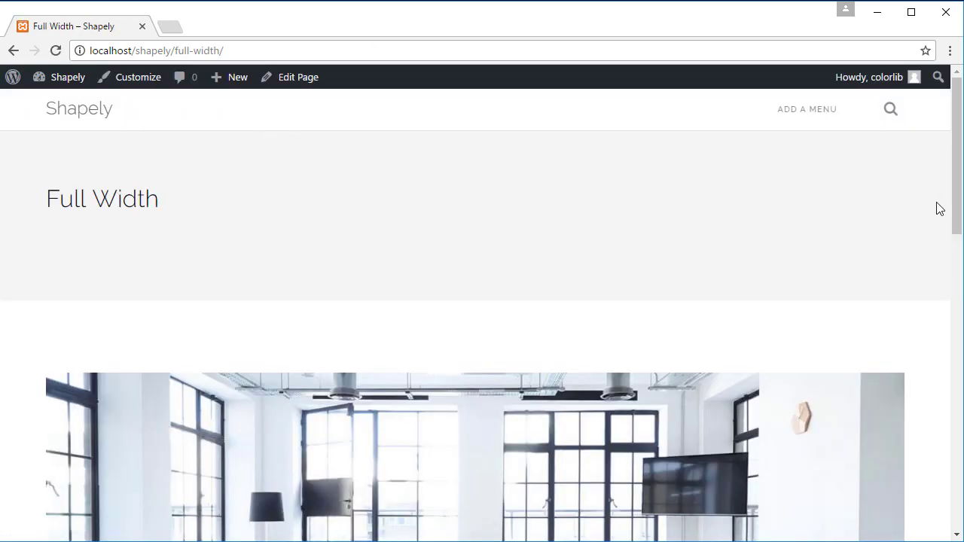
{"action": "left_click_drag", "start_coordinate": [957, 211], "coordinate": [956, 450]}
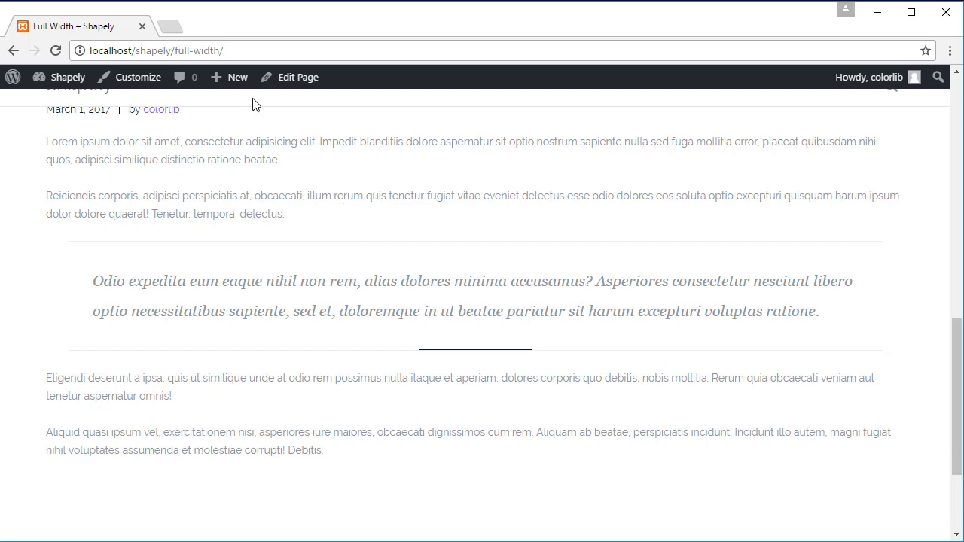
- Create a new post titled 'Post with left sidebar' and paste sample paragraphs into its body
{"action": "mouse_move", "coordinate": [242, 90]}
{"action": "left_click", "coordinate": [234, 112]}
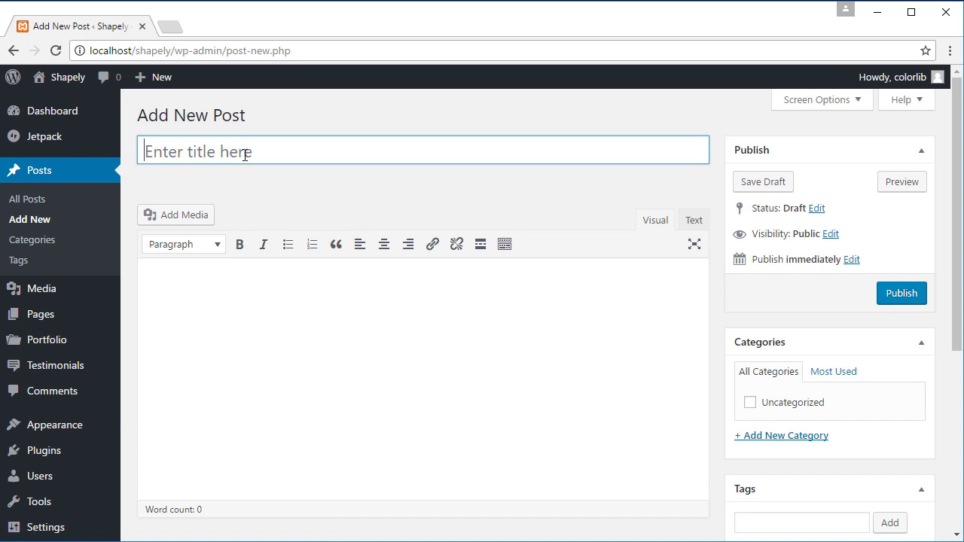
{"action": "left_click", "coordinate": [245, 155]}
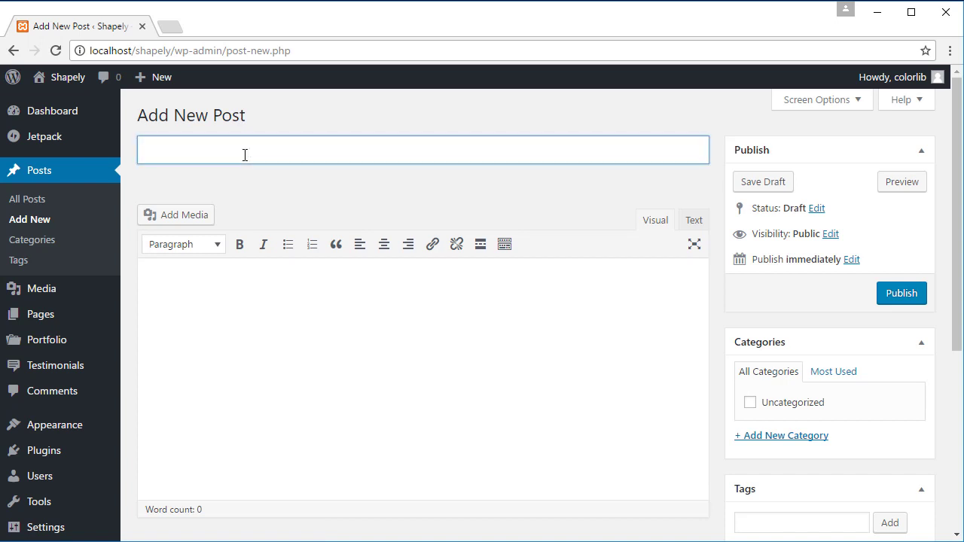
{"action": "type", "text": "Post with lef"}
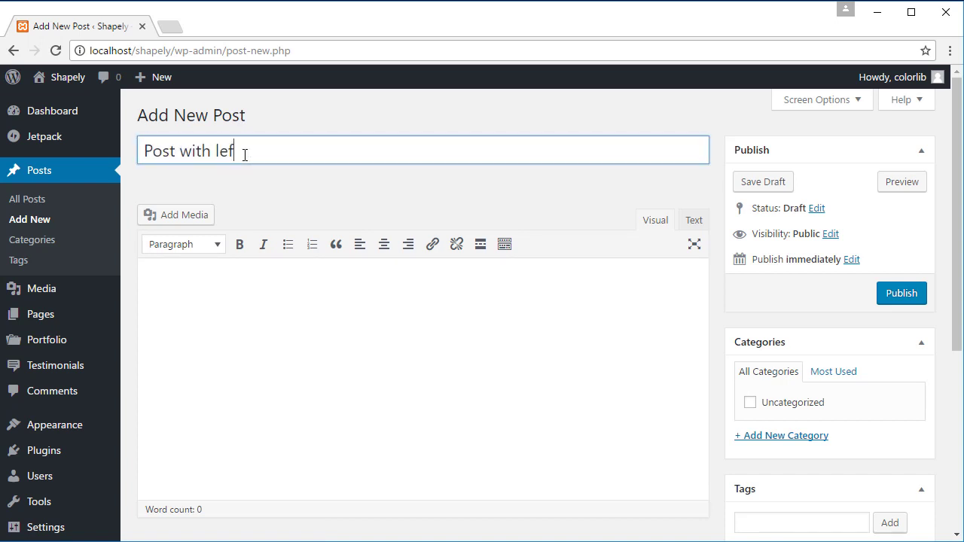
{"action": "type", "text": "t sidebar"}
{"action": "left_click", "coordinate": [281, 285]}
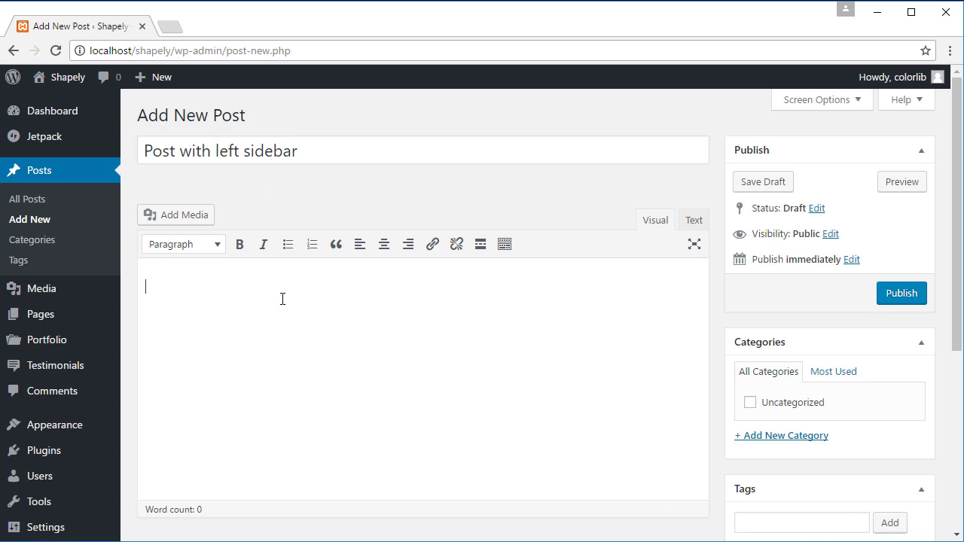
{"action": "type", "text": "Lorem ipsum dolor sit amet, consectetur adipisicing elit. Impedit blanditiis dolore aspernatur sit optio nostrum sapiente nulla sed fuga mollitia error, placeat quibusdam nihil quos, adipisci similique distinctio ratione beatae. Reiciendis corporis, adipisci perspiciatis at, obcaecati, illum rerum quis tenetur fugiat vitae eveniet delectus esse odio dolores eos soluta optio excepturi quisquam harum ipsum dolor dolore quaerat! Tenetur, tempora, delectus. Odio expedita eum eaque nihil non rem, alias dolores minima accusamus? Asperiores consectetur nesciunt libero optio necessitatibus sapiente, sed et, doloremque in ut beatae pariatur sit harum excepturi voluptas ratione. Eligendi deserunt a ipsa, quis ut similique unde at odio rem possimus nulla itaque et aperiam, dolores corporis quo debitis, nobis mollitia. Rerum quia obcaecati veniam aut tenetur aspernatur omnis! Aliquid quasi ipsum vel, exercitationem nisi, asperiores iure maiores, obcaecati dignissimos cum rem. Aliquam ab beatae, perspiciatis incidunt. Incidunt illo autem, magni fugiat nihil voluptates assumenda et molestiae corrupti! Debitis."}
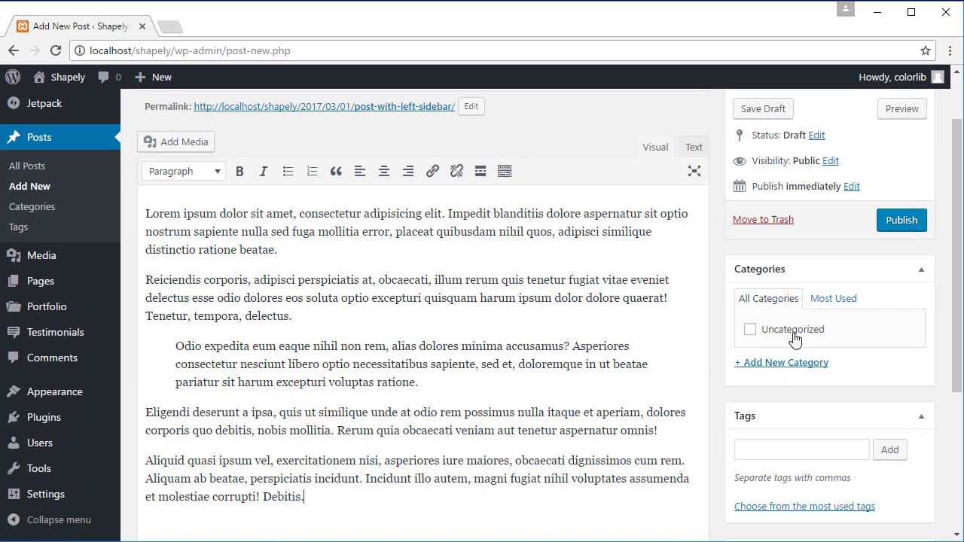
- File the post under Uncategorized and add the tag 'left sidebar'
{"action": "left_click", "coordinate": [792, 336]}
{"action": "left_click", "coordinate": [773, 448]}
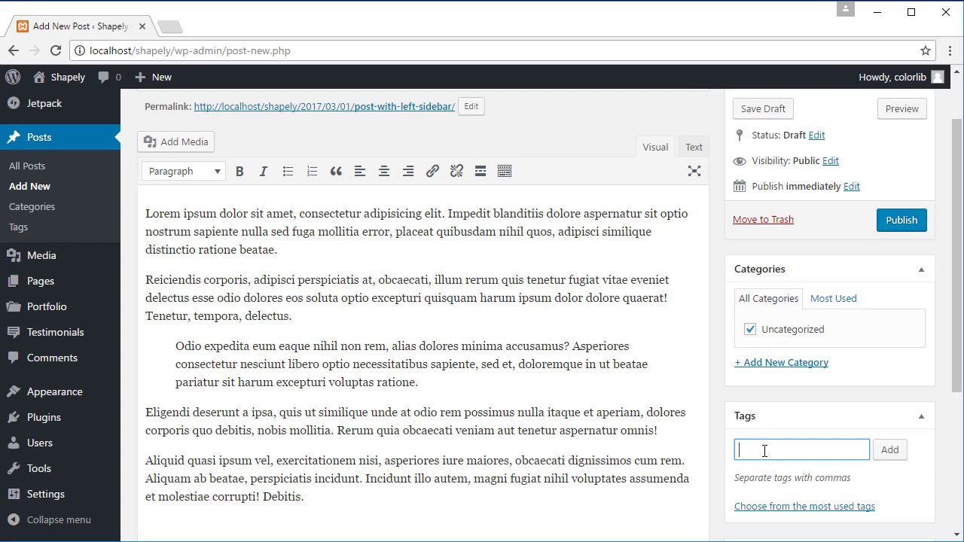
{"action": "type", "text": "left sidebar"}
{"action": "left_click", "coordinate": [897, 453]}
- Set the bridge photo as the post's featured image
{"action": "scroll", "coordinate": [922, 467], "scroll_direction": "down", "scroll_amount": 3}
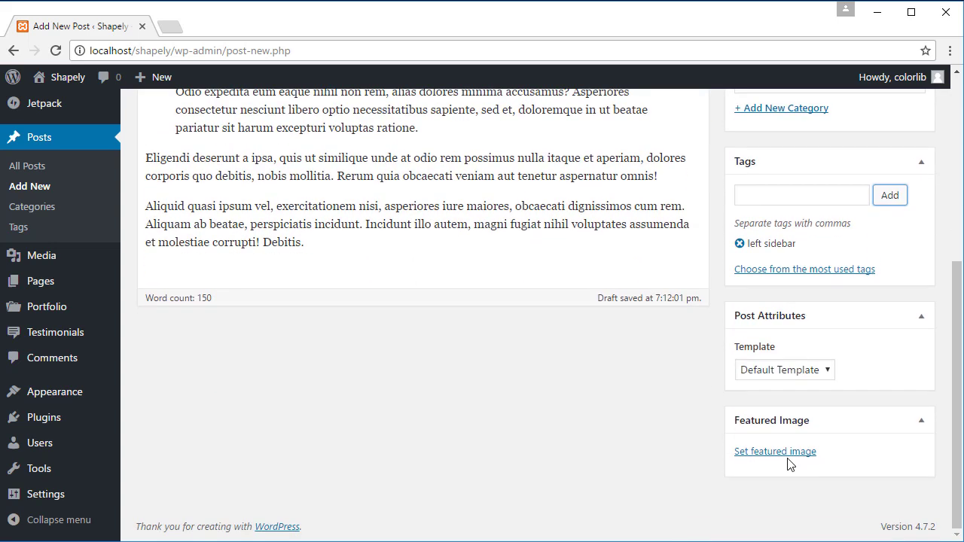
{"action": "left_click", "coordinate": [789, 461]}
{"action": "scroll", "coordinate": [502, 354], "scroll_direction": "down", "scroll_amount": 3}
{"action": "left_click", "coordinate": [297, 364]}
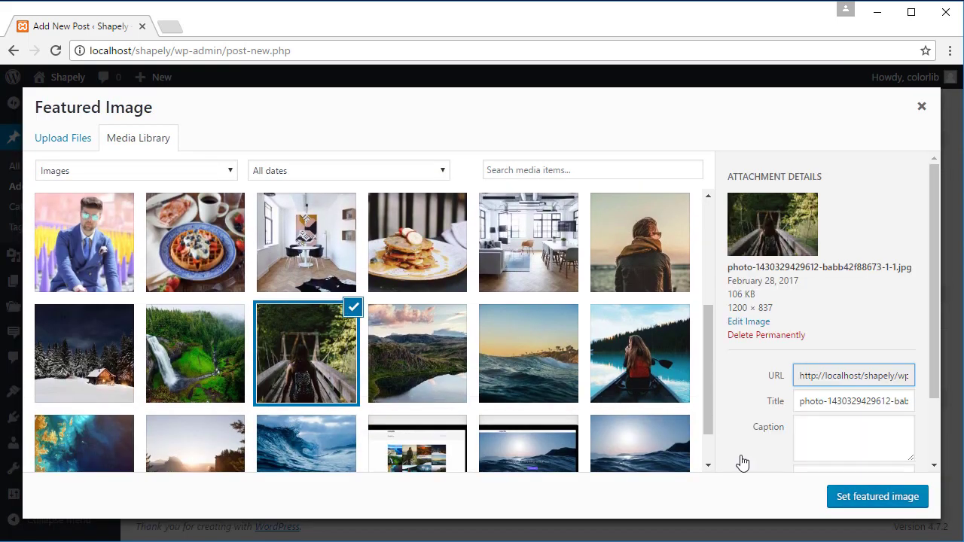
{"action": "left_click", "coordinate": [864, 497]}
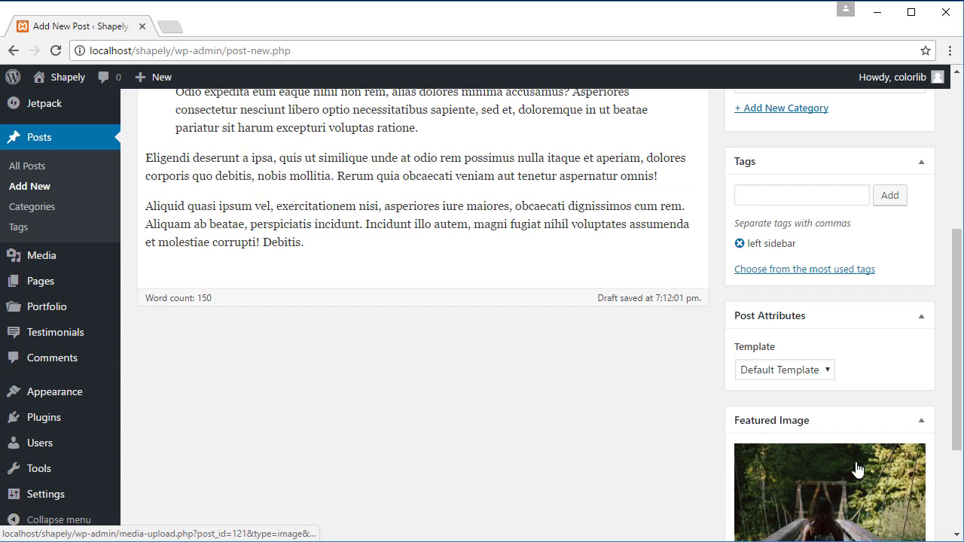
{"action": "left_click", "coordinate": [828, 372]}
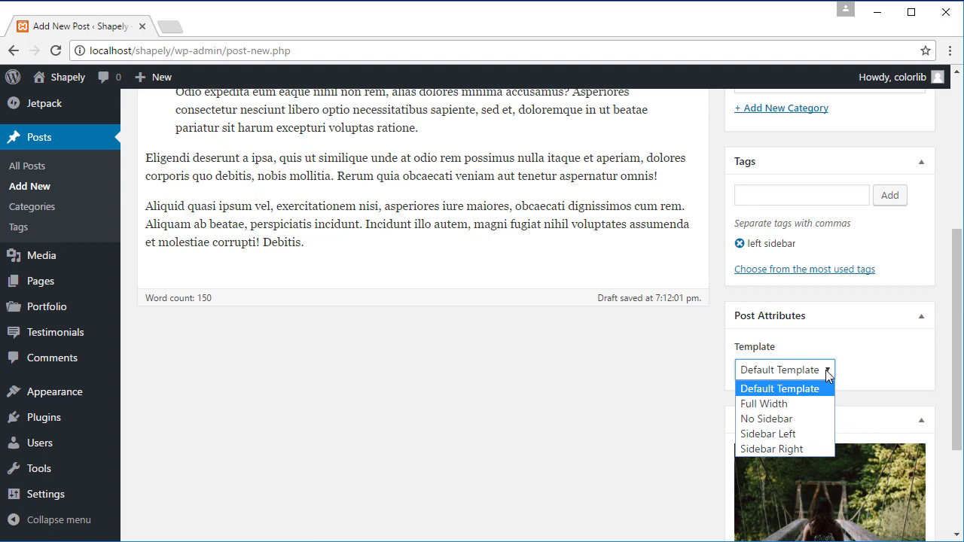
- Apply the Sidebar Left template, publish the post, and scroll through it live
{"action": "left_click", "coordinate": [803, 435]}
{"action": "scroll", "coordinate": [800, 433], "scroll_direction": "up", "scroll_amount": 5}
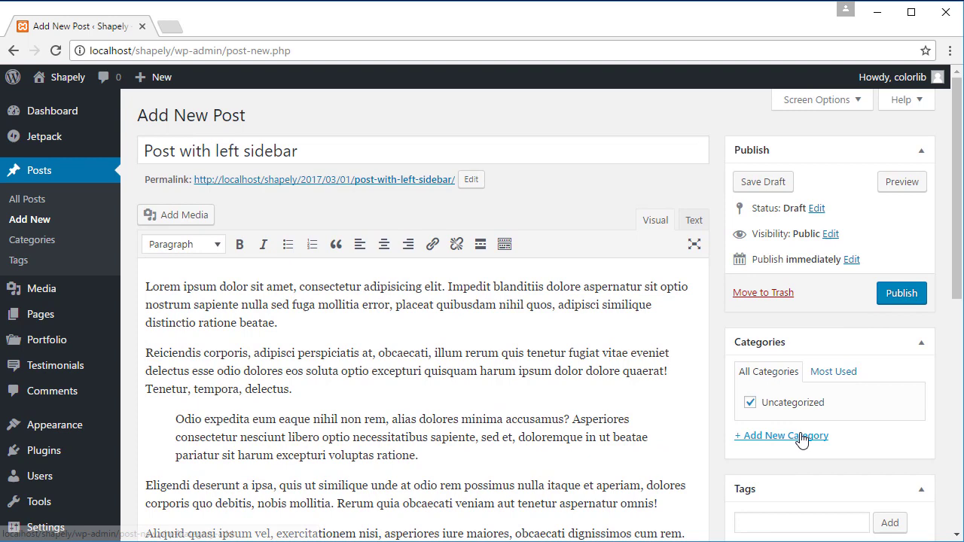
{"action": "left_click", "coordinate": [898, 302]}
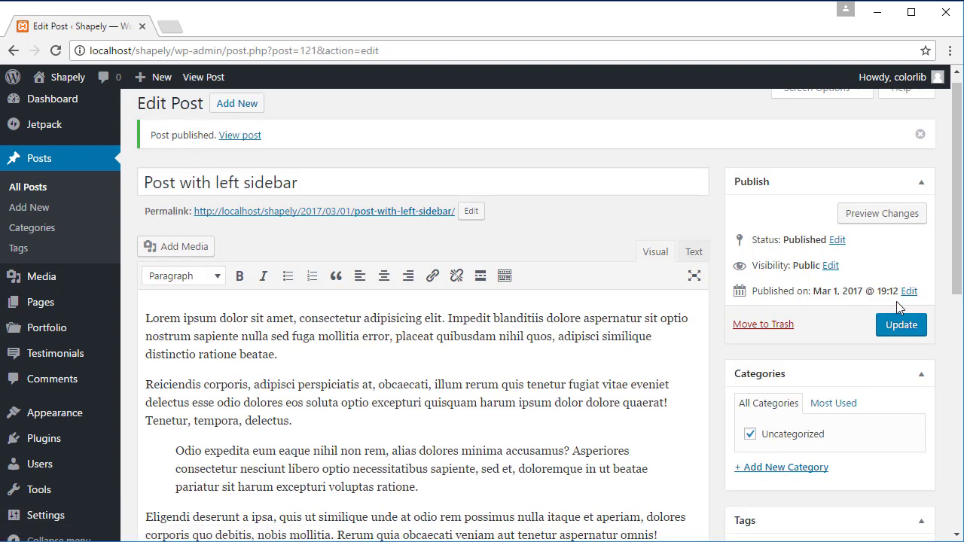
{"action": "left_click", "coordinate": [241, 135]}
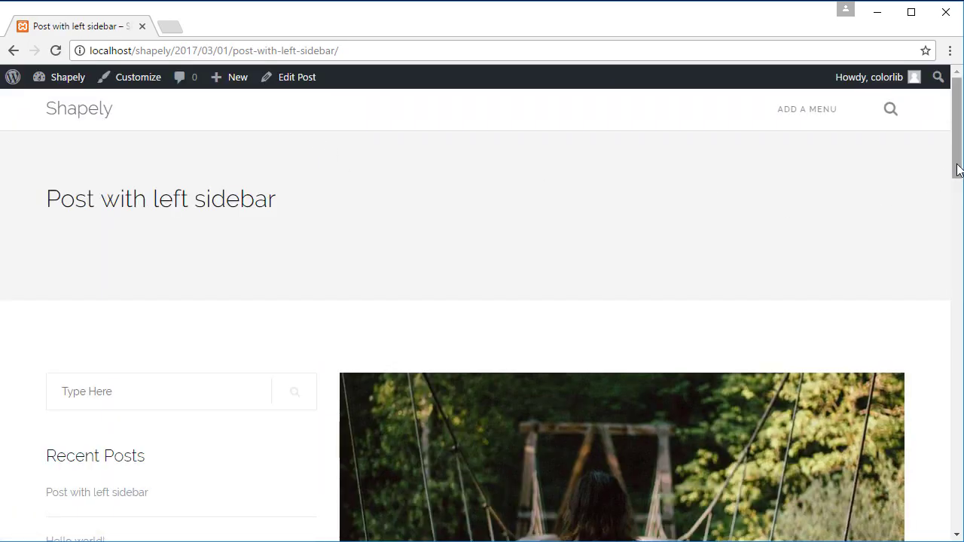
{"action": "left_click_drag", "start_coordinate": [958, 166], "coordinate": [949, 481]}
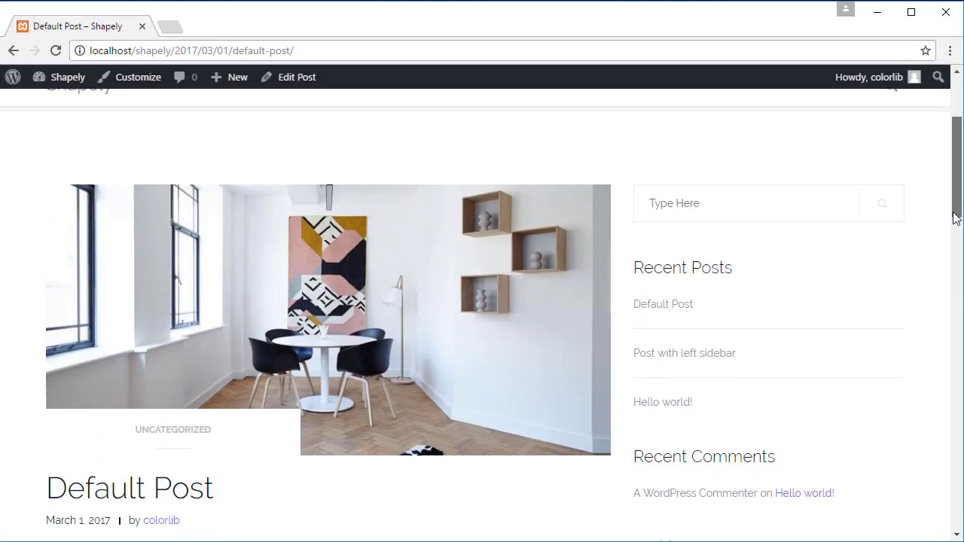
- Scroll through Default Post, Full width post, No sidebar post and Post with left sidebar to compare layouts
{"action": "left_click_drag", "start_coordinate": [957, 211], "coordinate": [952, 336]}
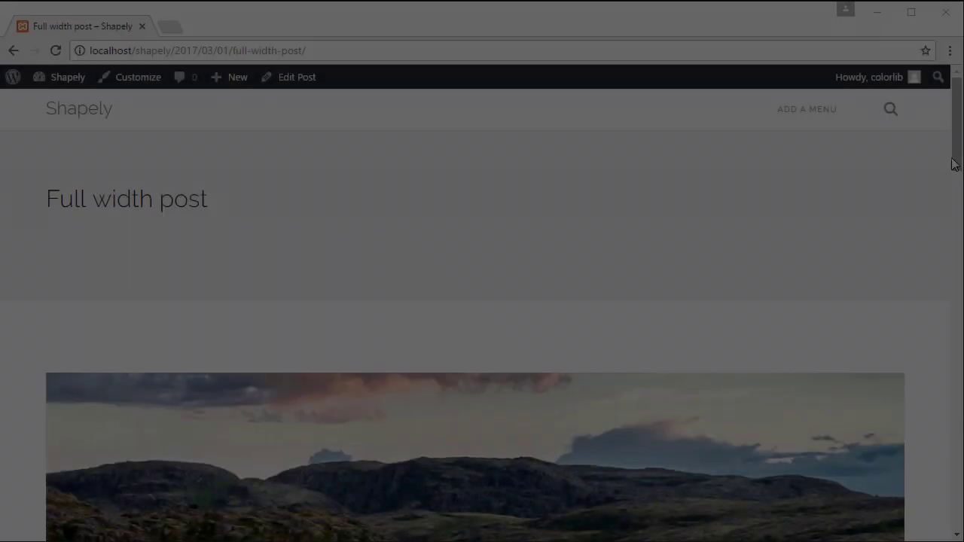
{"action": "left_click_drag", "start_coordinate": [959, 167], "coordinate": [955, 312]}
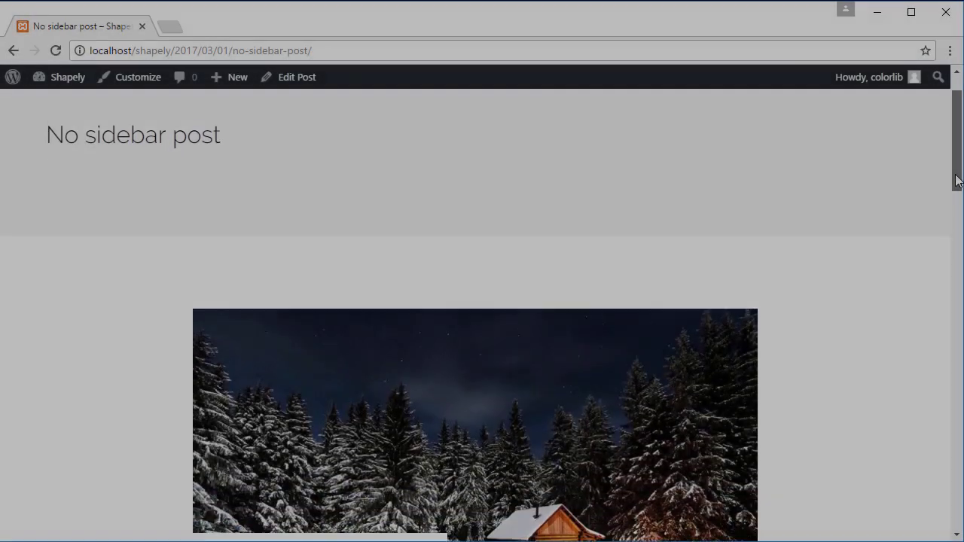
{"action": "left_click_drag", "start_coordinate": [957, 188], "coordinate": [960, 309]}
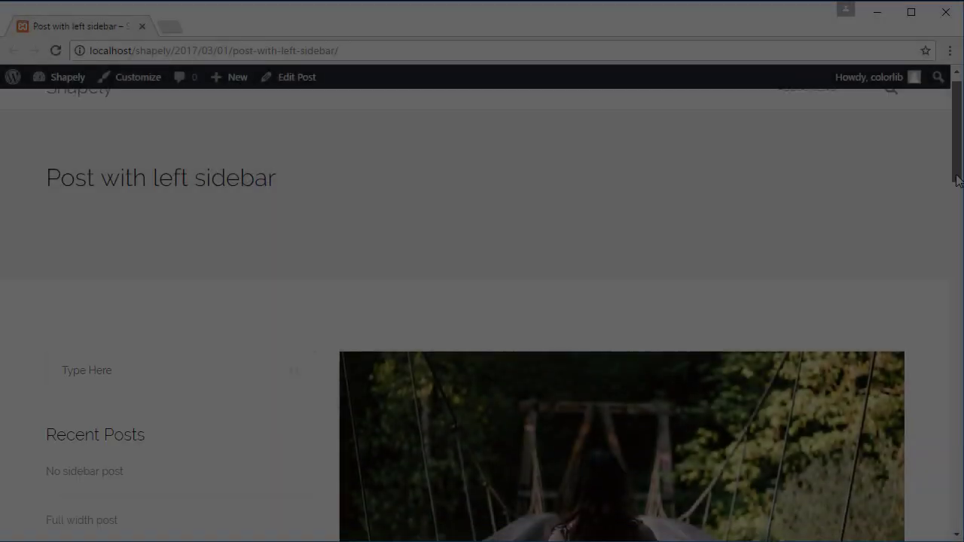
{"action": "left_click_drag", "start_coordinate": [957, 169], "coordinate": [953, 310]}
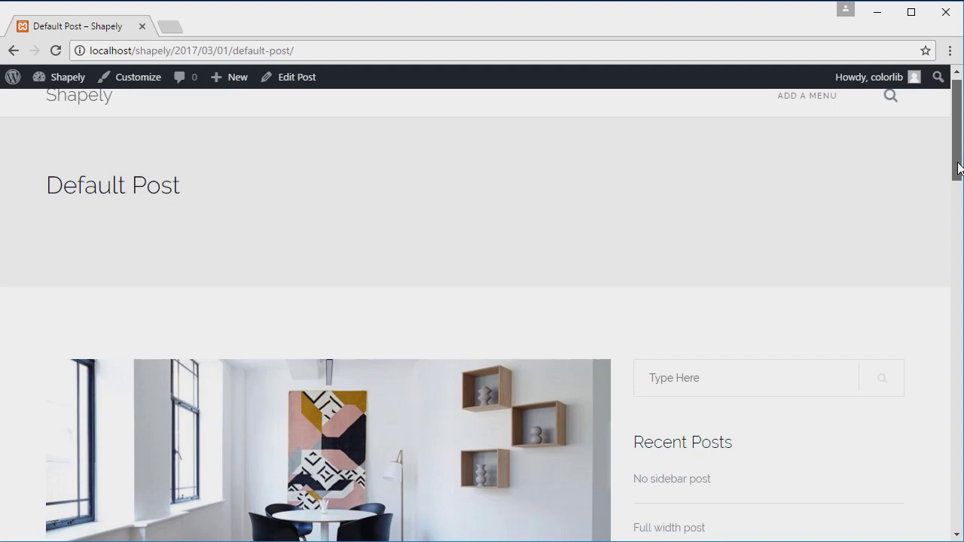
{"action": "left_click_drag", "start_coordinate": [959, 167], "coordinate": [954, 308]}
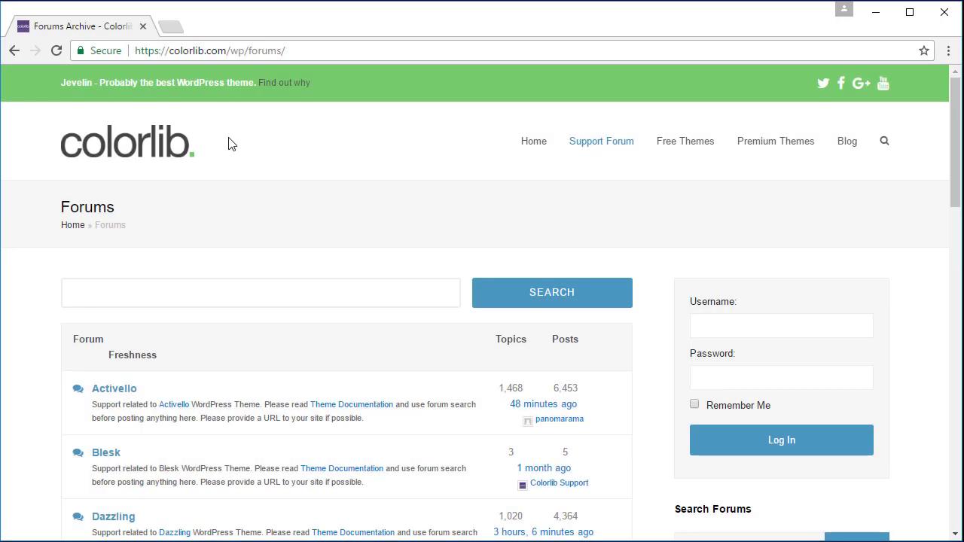
{"action": "double_click", "coordinate": [239, 55]}
{"action": "triple_click", "coordinate": [239, 55]}
{"action": "left_click", "coordinate": [256, 185]}
{"action": "scroll", "coordinate": [256, 185], "scroll_direction": "down", "scroll_amount": 5}
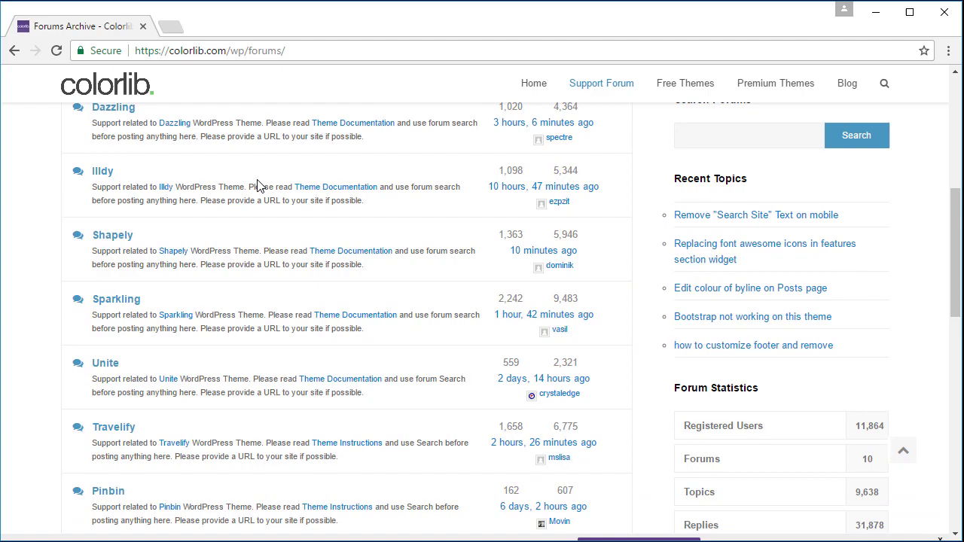
{"action": "scroll", "coordinate": [256, 186], "scroll_direction": "down", "scroll_amount": 8}
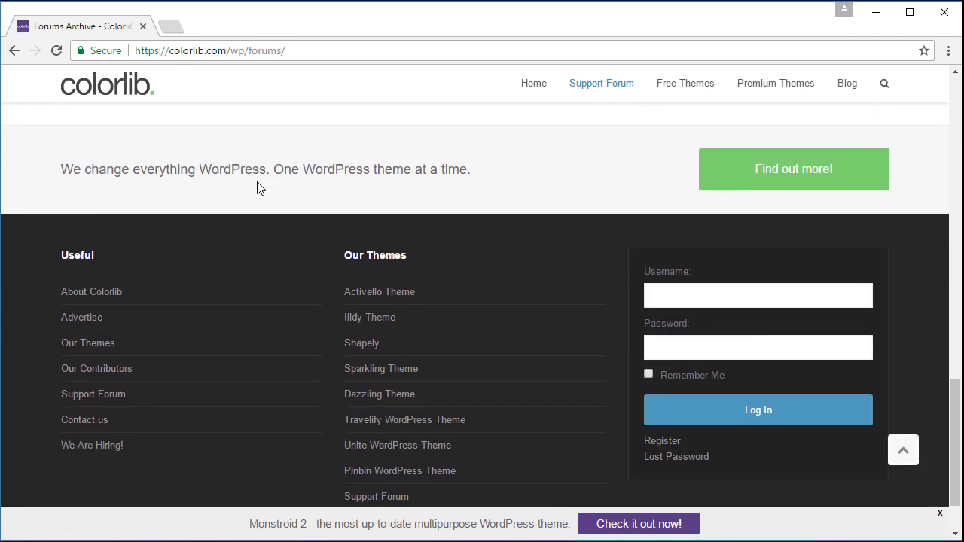